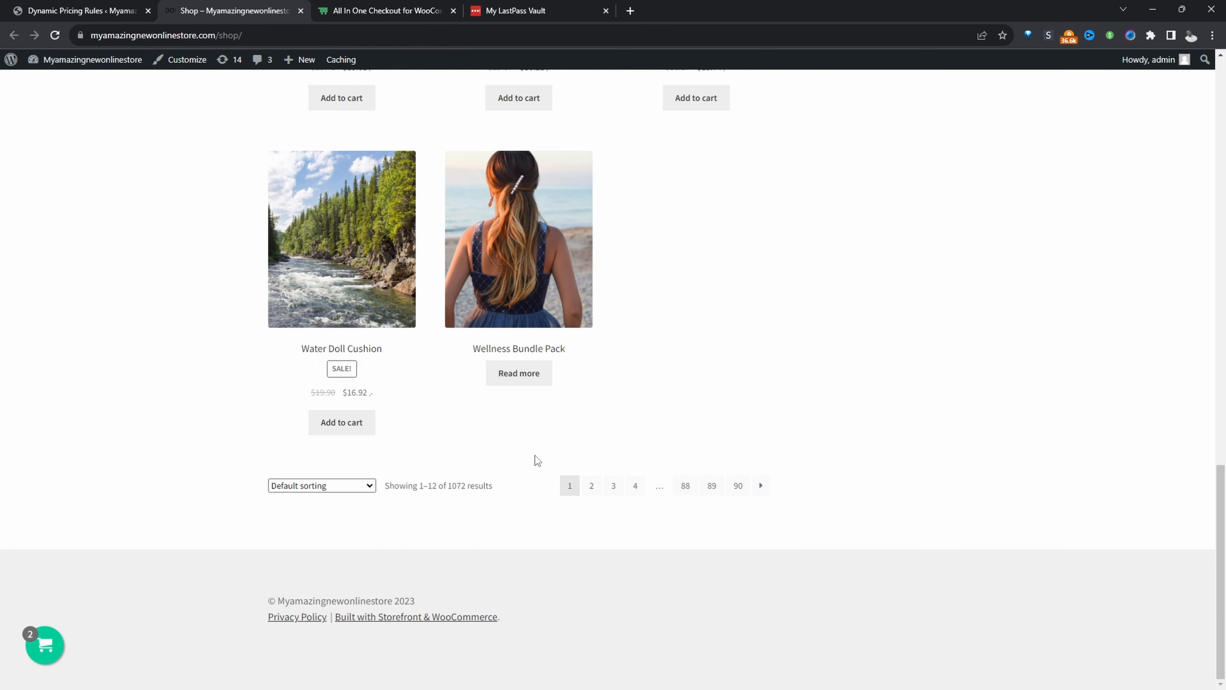
Look over the shop's discounted products and the Dynamic Pricing & Discount Rules plugin page.
{"action": "scroll", "coordinate": [512, 415], "scroll_direction": "up", "scroll_amount": 2}
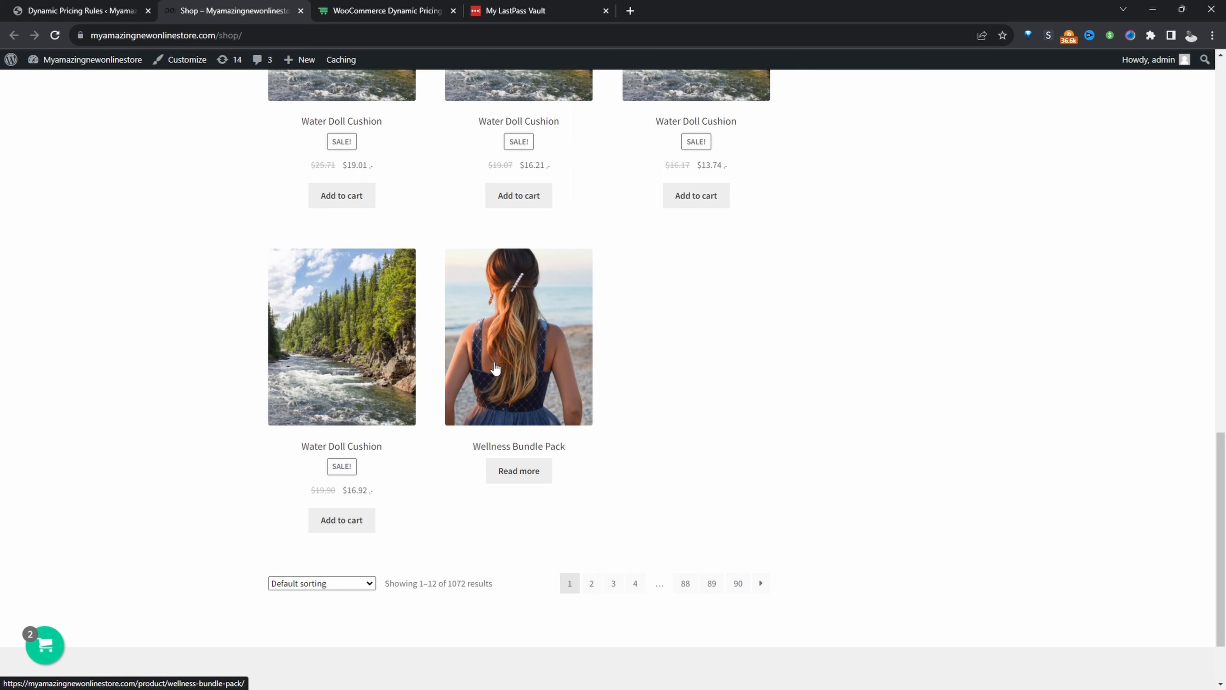
{"action": "key", "text": "ctrl+Tab"}
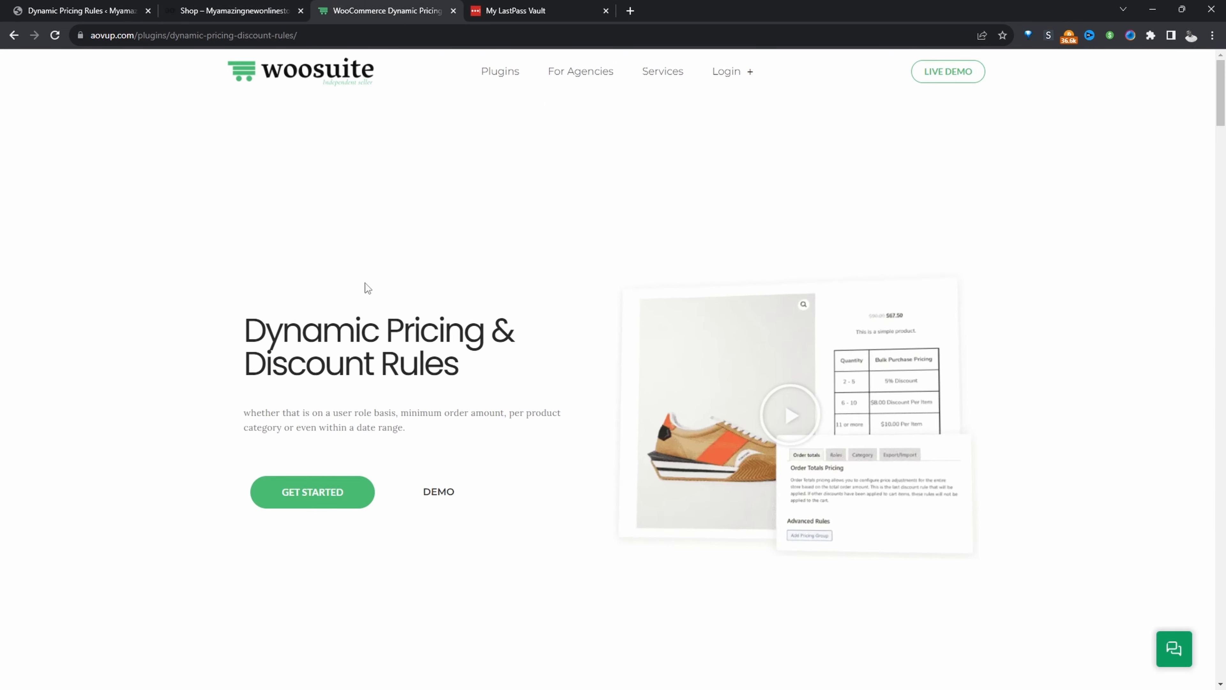
{"action": "scroll", "coordinate": [425, 392], "scroll_direction": "down", "scroll_amount": 1}
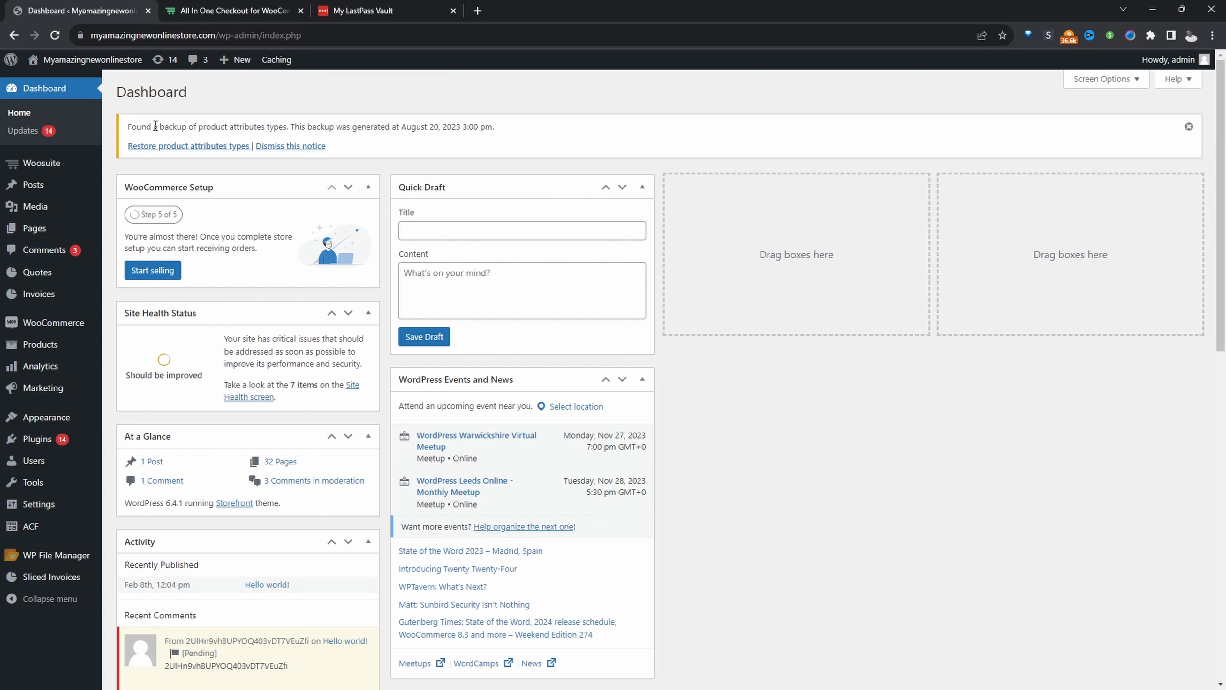
Open the role pricing settings of Woosuite's Dynamic Pricing Rules in the store admin.
{"action": "mouse_move", "coordinate": [68, 165]}
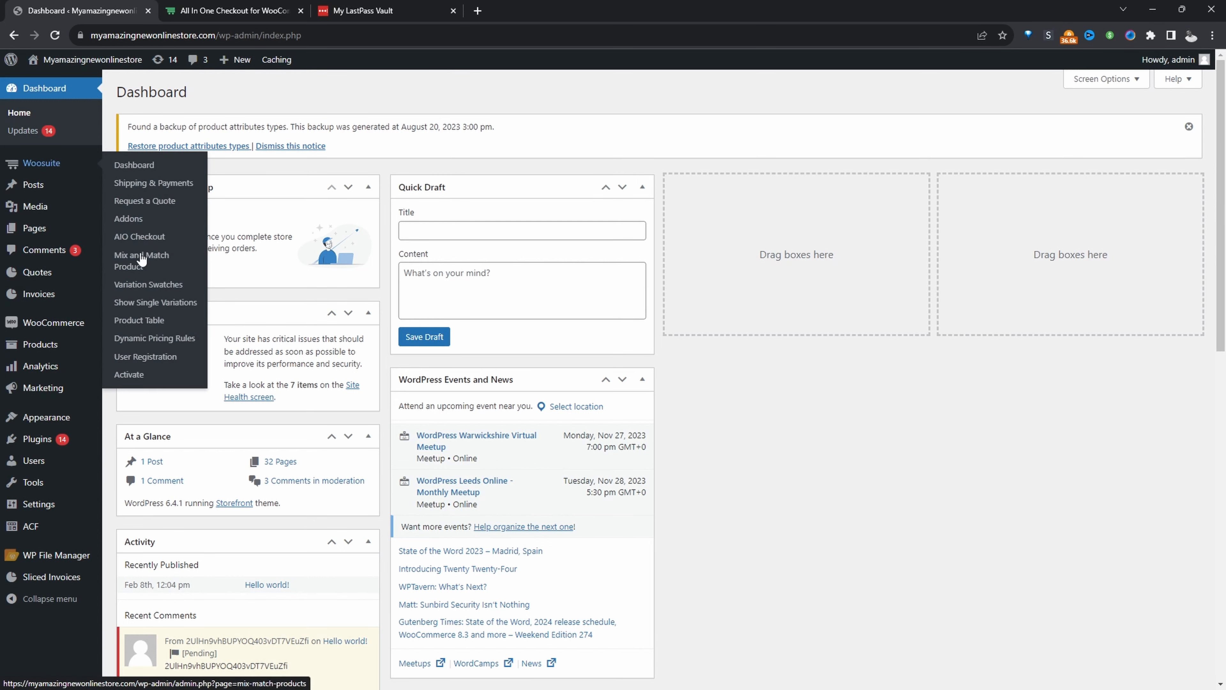
{"action": "left_click", "coordinate": [166, 344]}
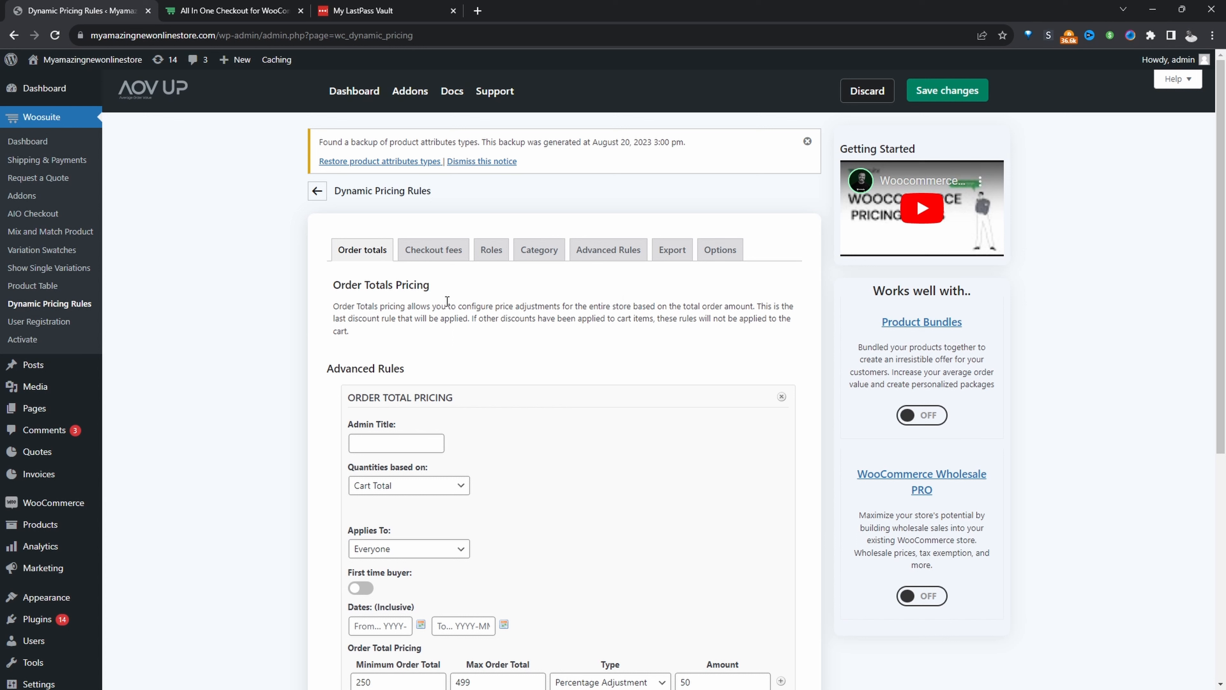
{"action": "left_click", "coordinate": [481, 253]}
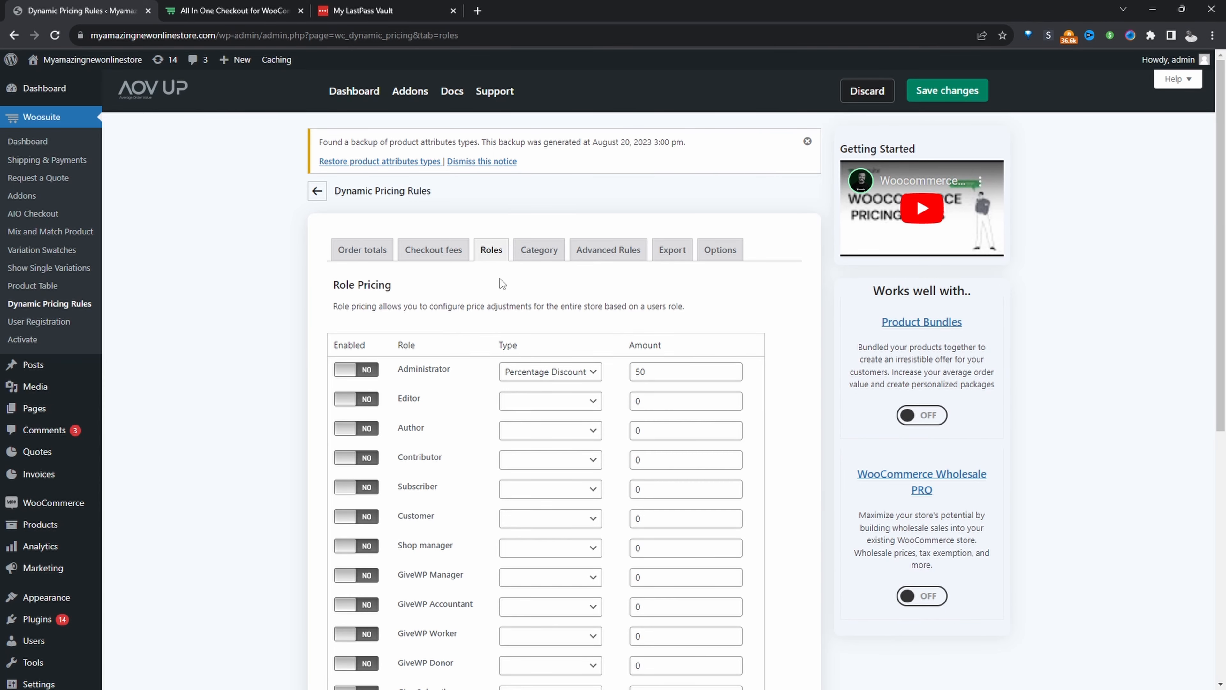
Enable role pricing for the Subscriber and Customer roles.
{"action": "scroll", "coordinate": [504, 321], "scroll_direction": "down", "scroll_amount": 5}
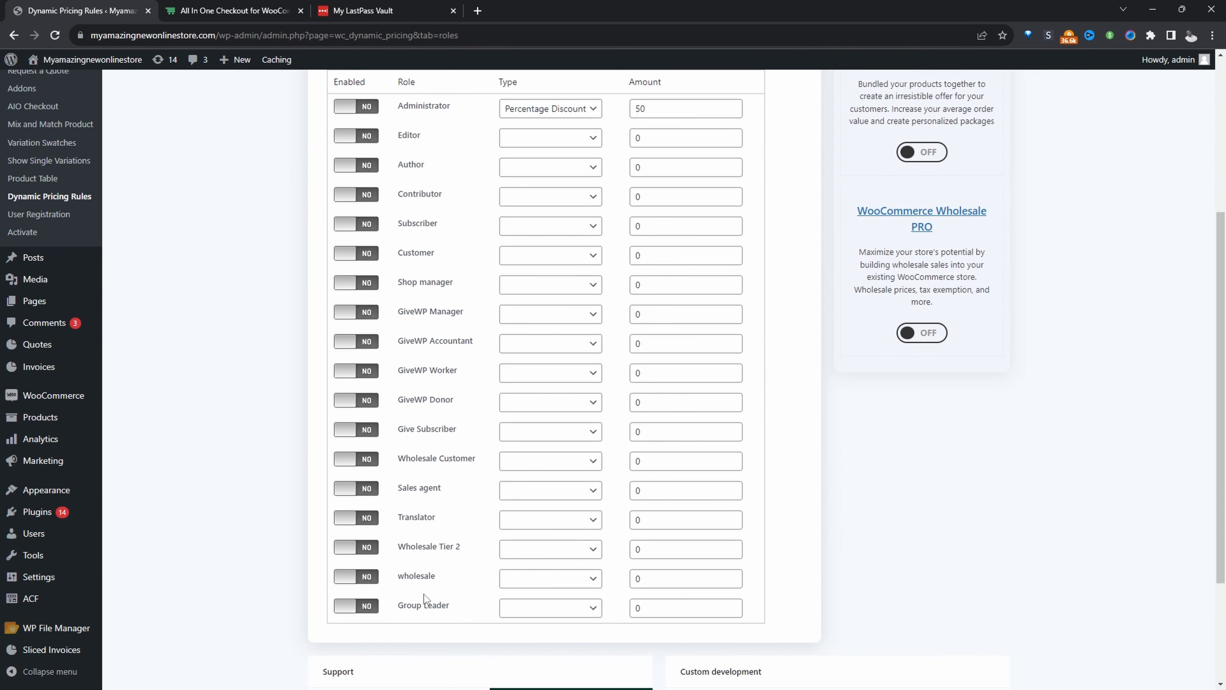
{"action": "scroll", "coordinate": [436, 587], "scroll_direction": "up", "scroll_amount": 2}
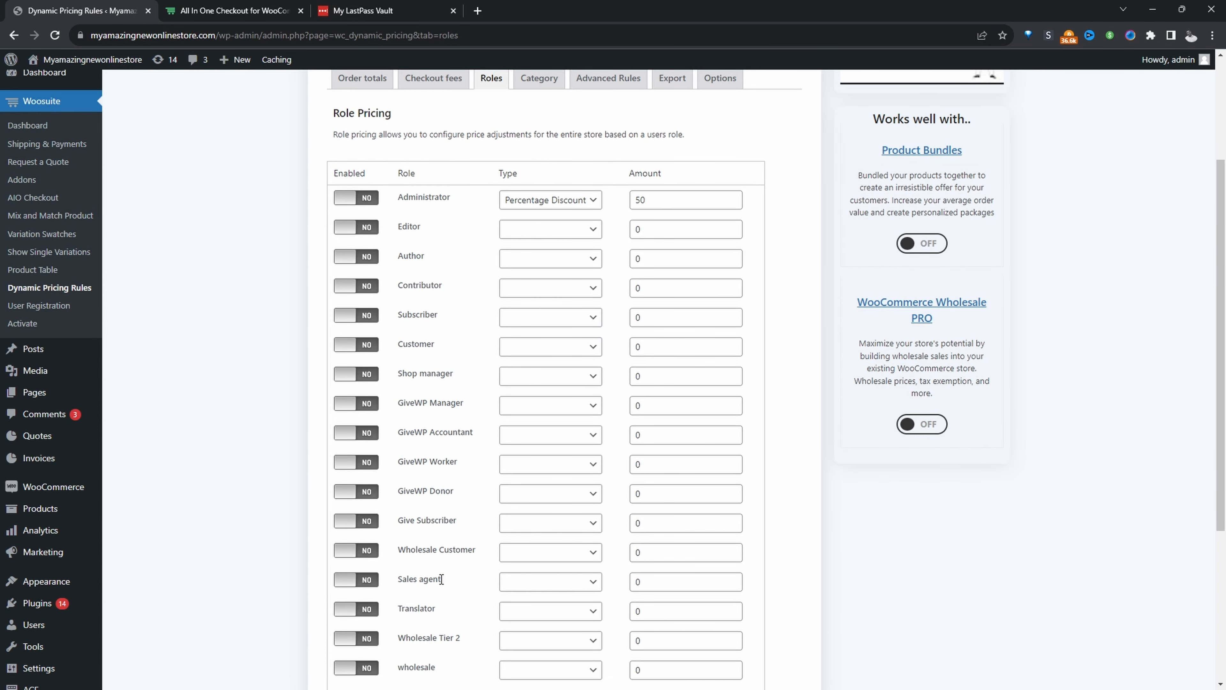
{"action": "left_click", "coordinate": [371, 317]}
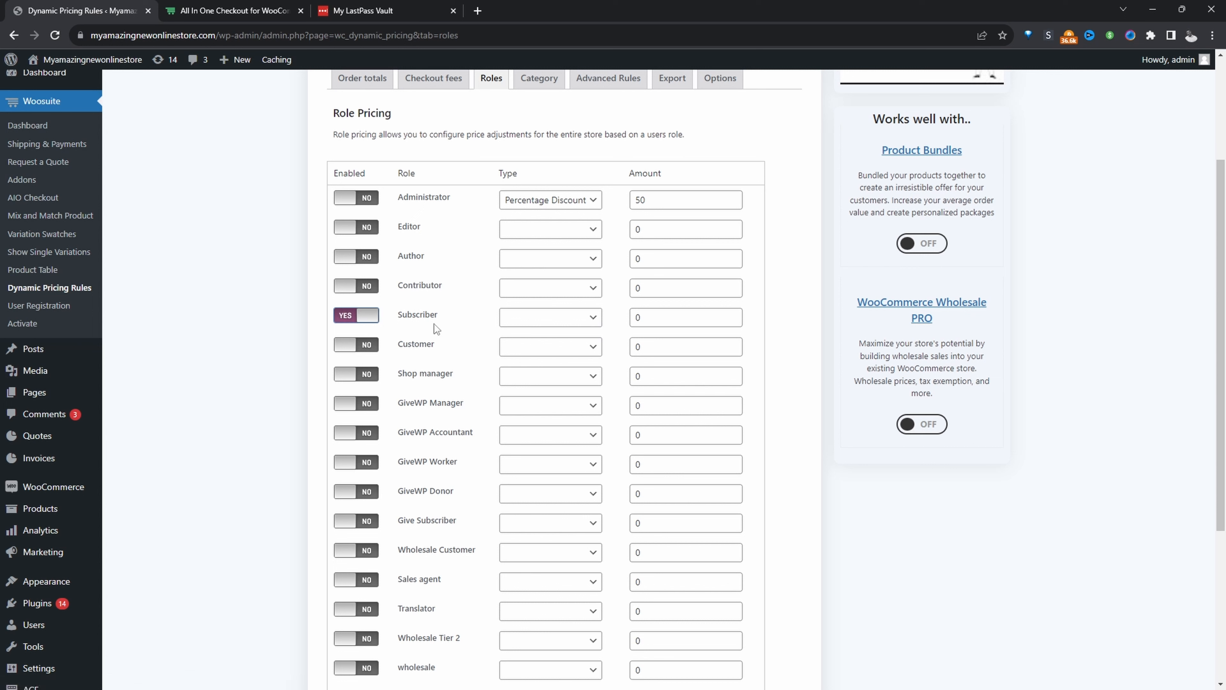
{"action": "left_click", "coordinate": [371, 346]}
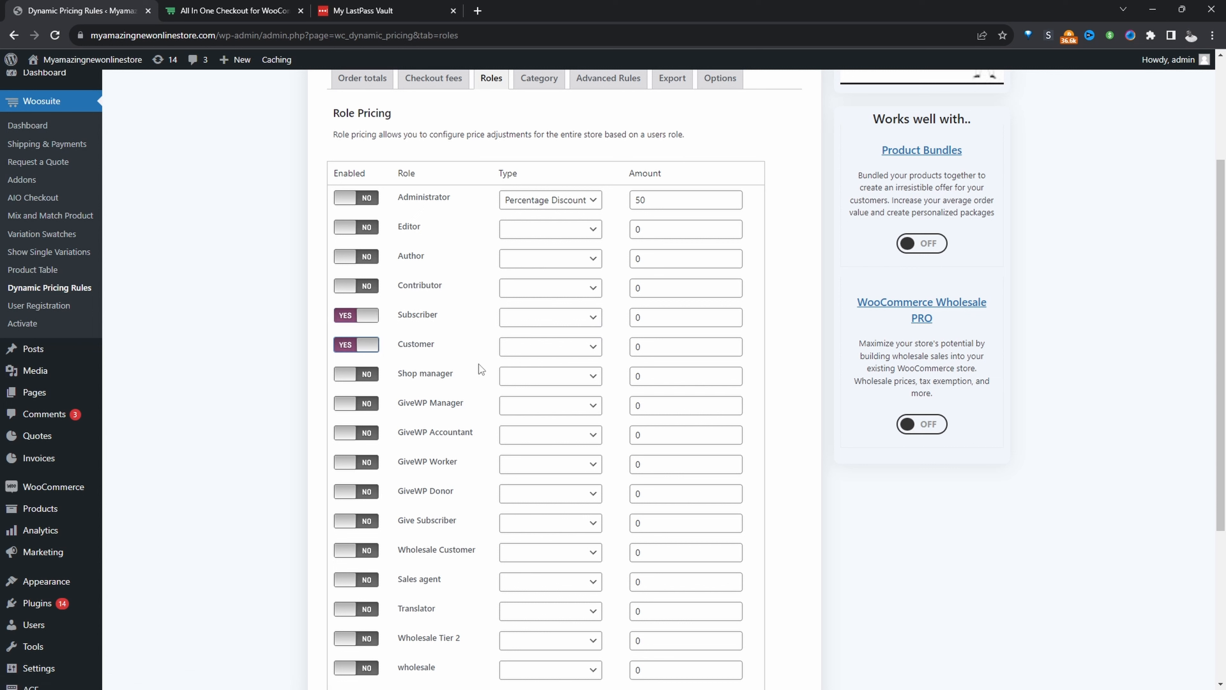
Give both the Subscriber and Customer roles a Percentage Discount with an amount of 15.
{"action": "left_click", "coordinate": [577, 318]}
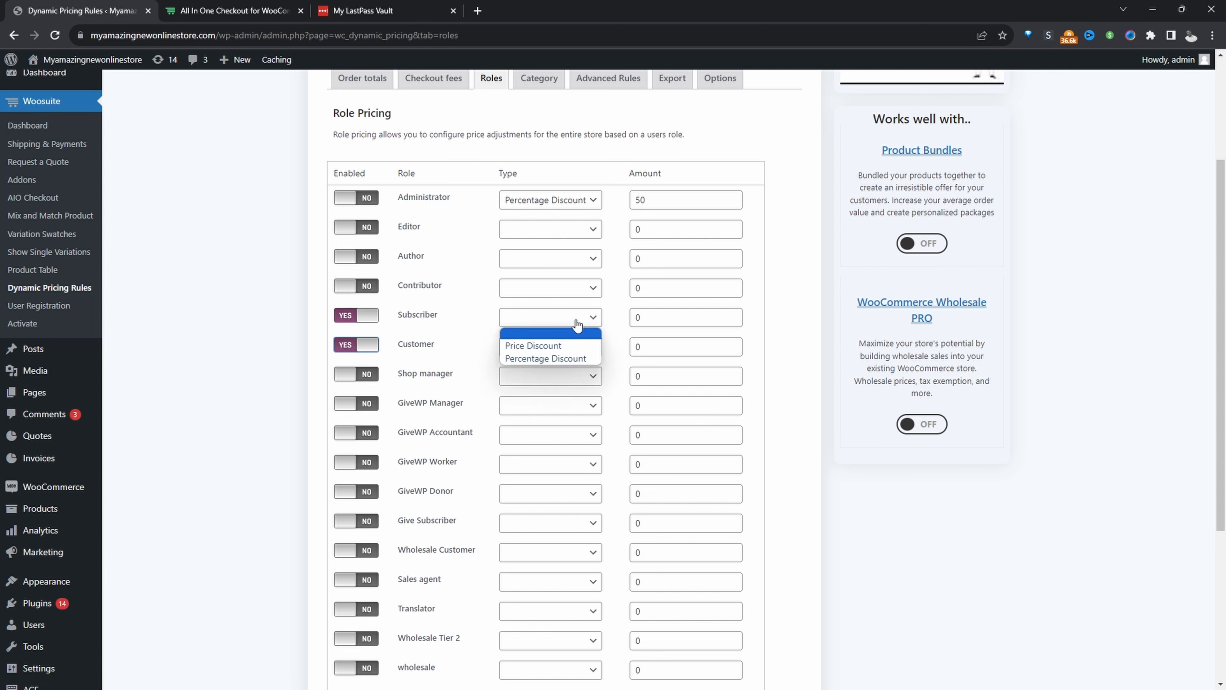
{"action": "left_click", "coordinate": [558, 358]}
{"action": "left_click", "coordinate": [580, 346]}
{"action": "left_click", "coordinate": [560, 390]}
{"action": "left_click_drag", "start_coordinate": [673, 320], "coordinate": [585, 318]}
{"action": "type", "text": "15"}
{"action": "key", "text": "Tab"}
{"action": "type", "text": "15"}
Enable role pricing for the Administrator role with an amount of 15 and save the changes.
{"action": "scroll", "coordinate": [561, 310], "scroll_direction": "down", "scroll_amount": 1}
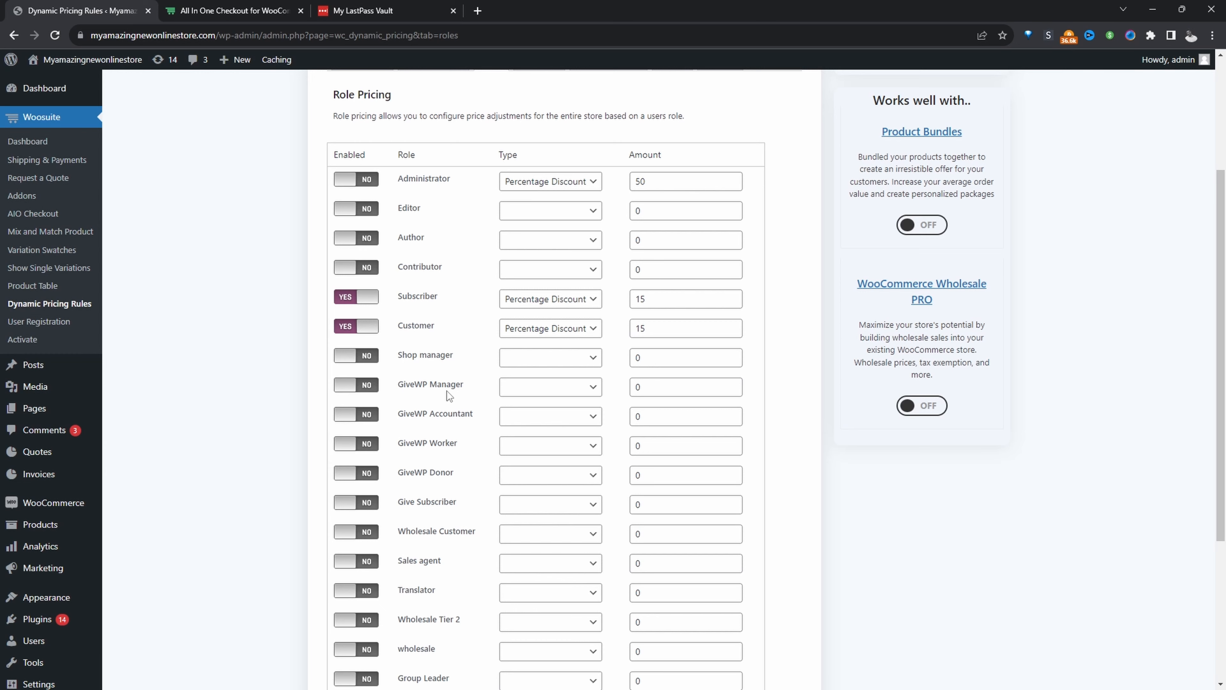
{"action": "scroll", "coordinate": [446, 391], "scroll_direction": "down", "scroll_amount": 3}
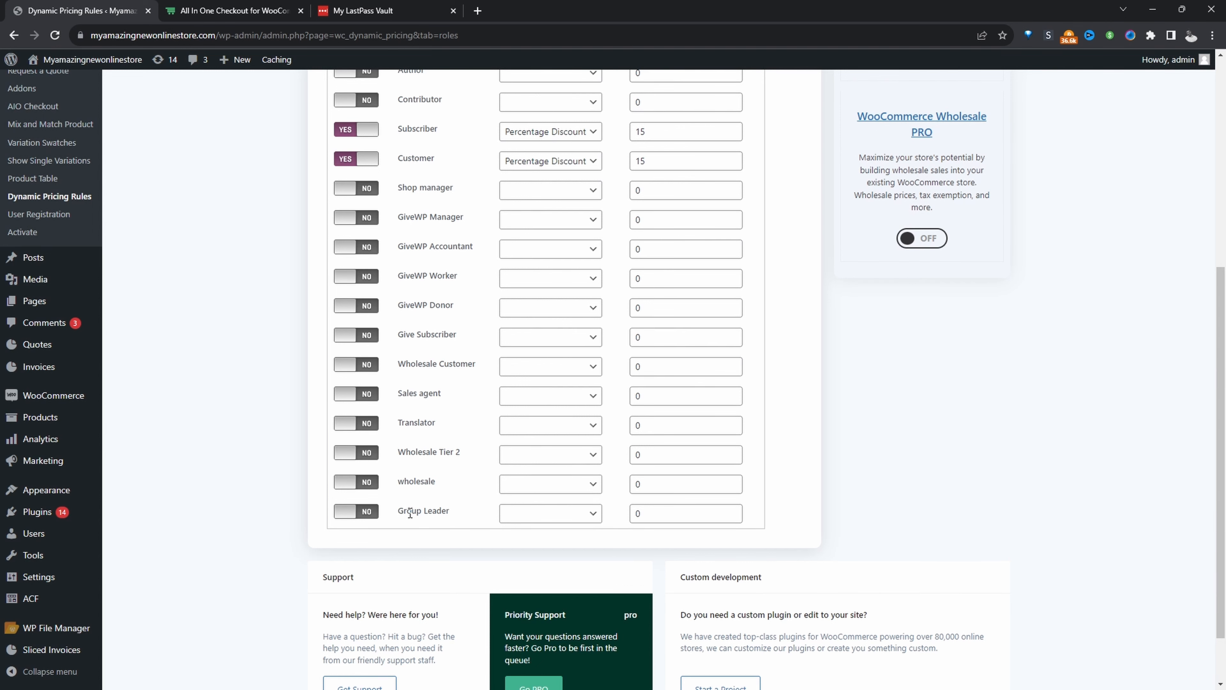
{"action": "scroll", "coordinate": [502, 515], "scroll_direction": "up", "scroll_amount": 1}
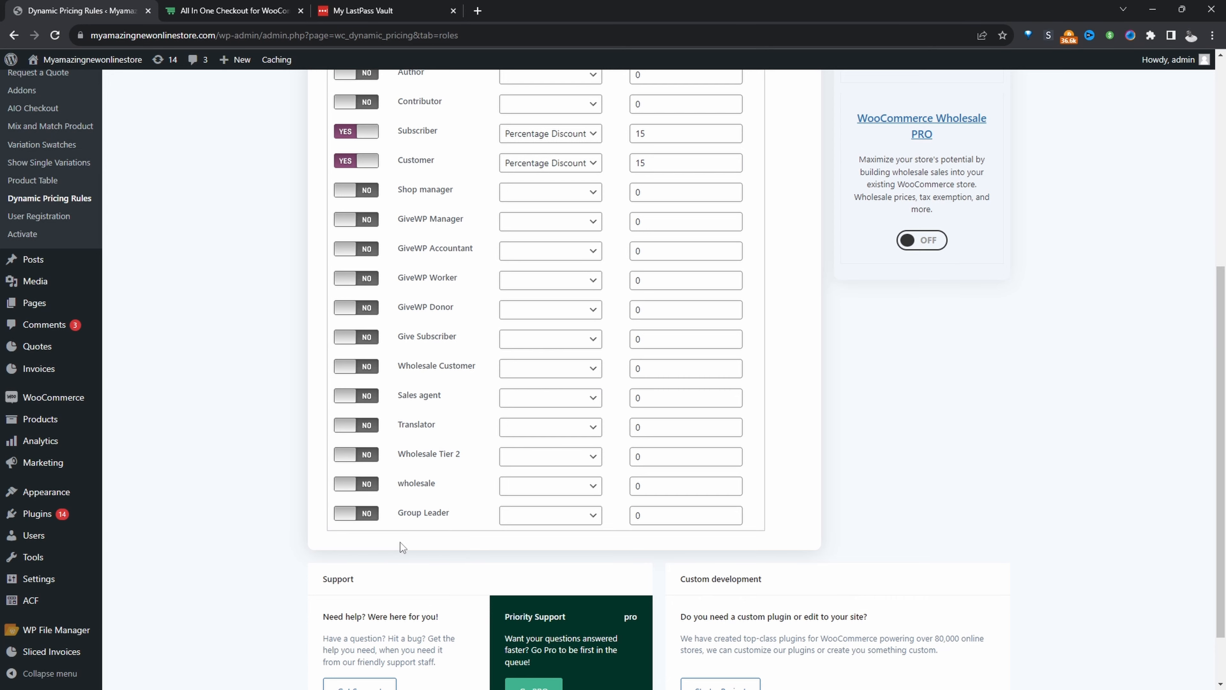
{"action": "scroll", "coordinate": [400, 542], "scroll_direction": "up", "scroll_amount": 6}
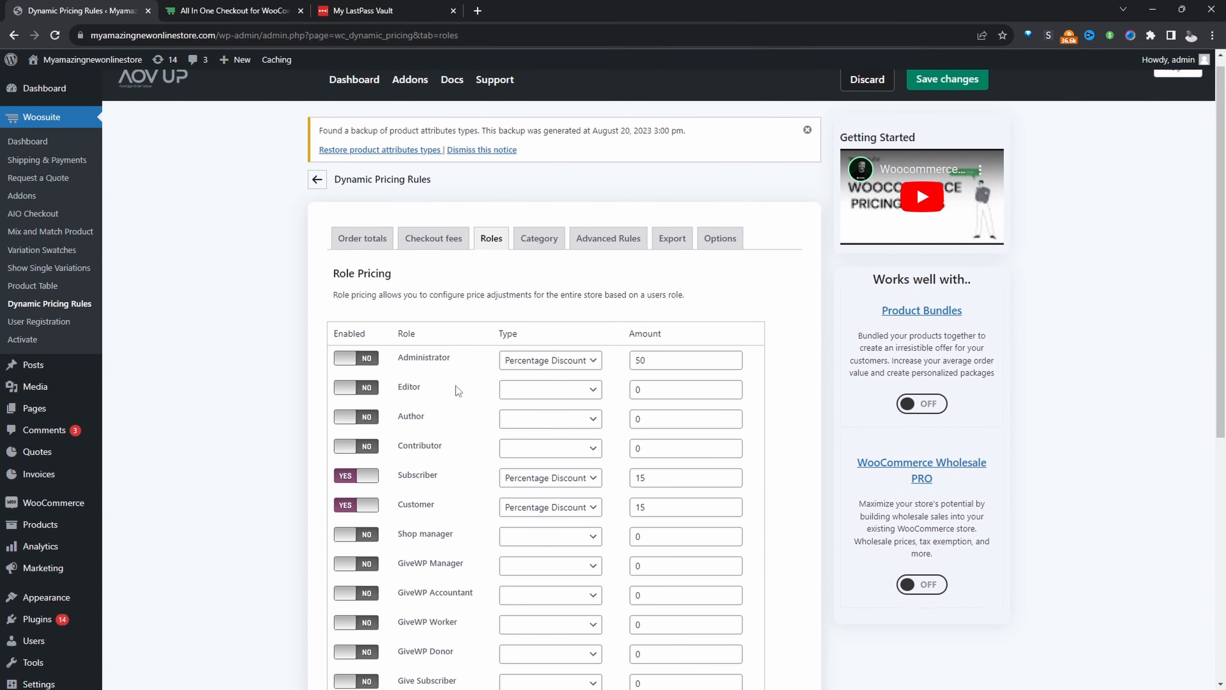
{"action": "left_click", "coordinate": [367, 360]}
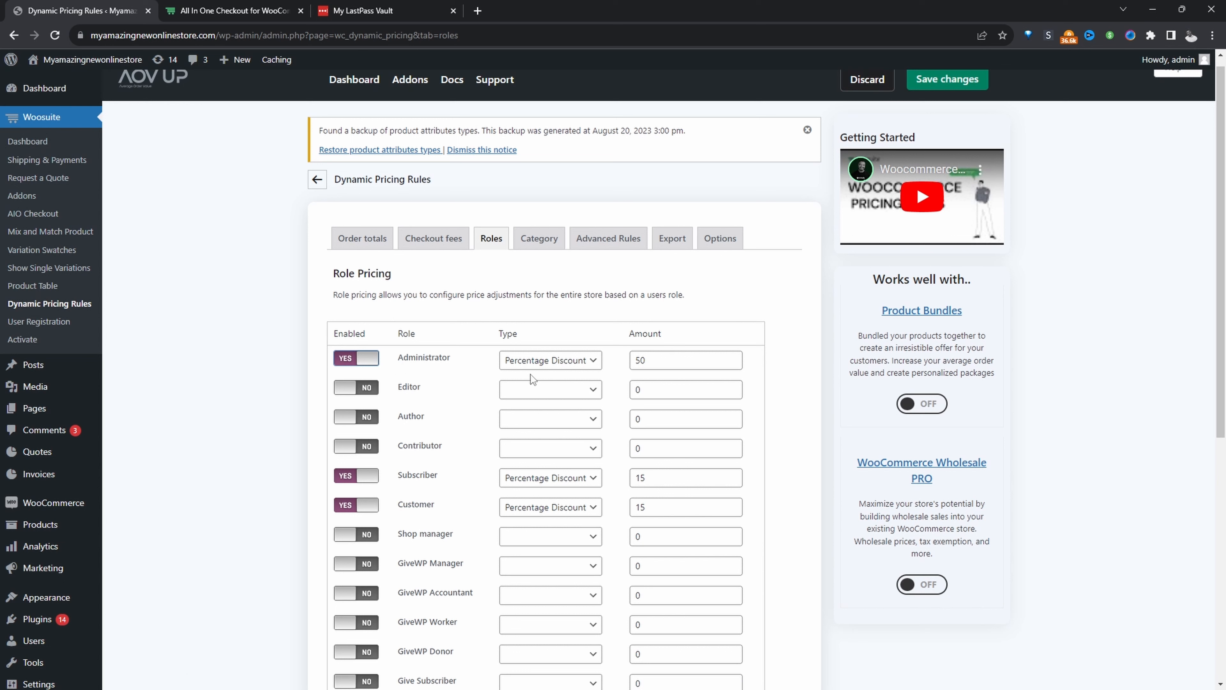
{"action": "left_click_drag", "start_coordinate": [685, 366], "coordinate": [609, 366]}
{"action": "type", "text": "15"}
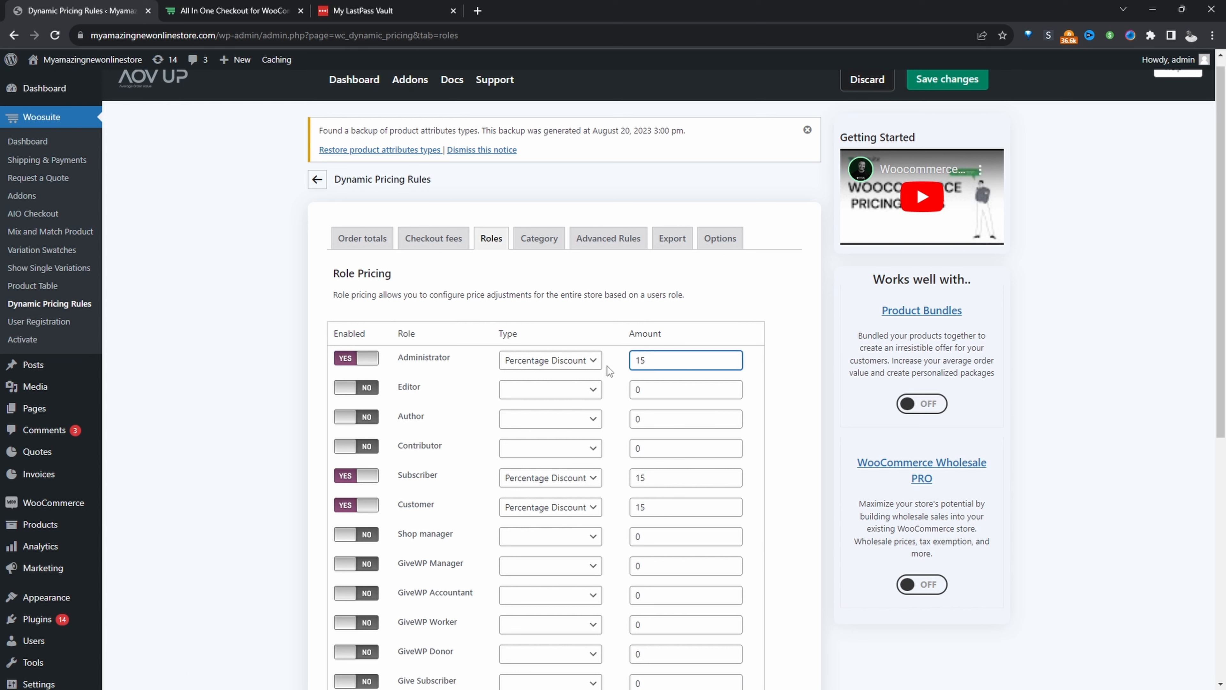
{"action": "left_click", "coordinate": [773, 312]}
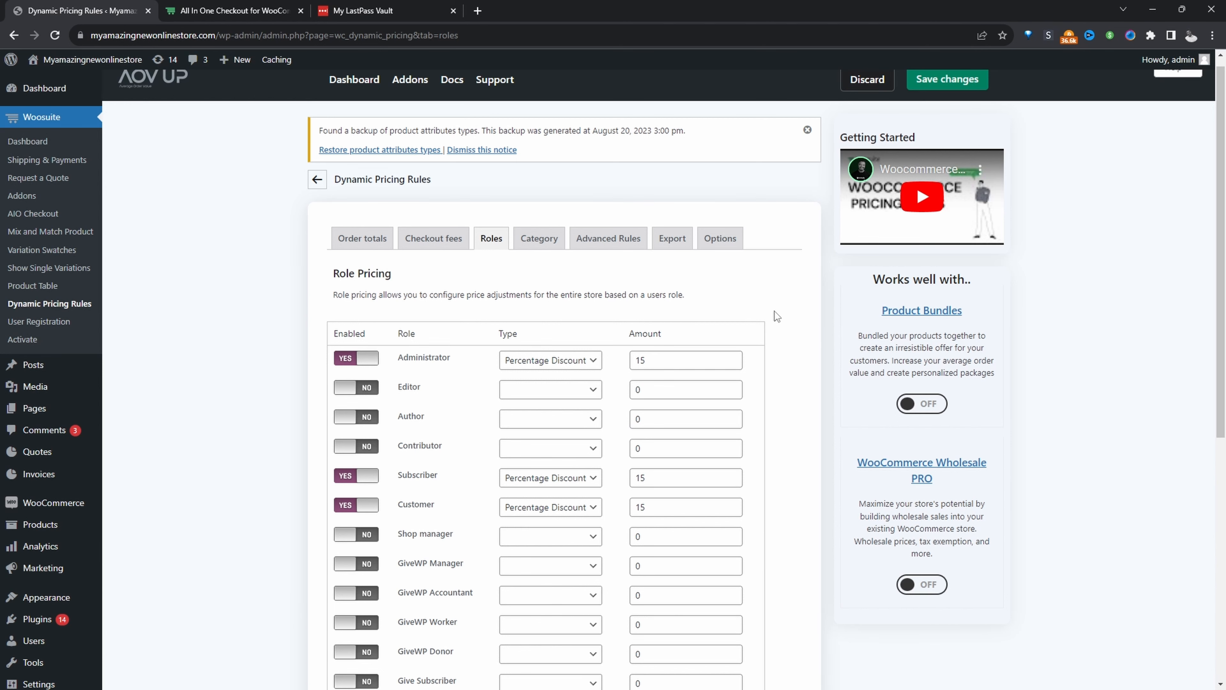
{"action": "left_click", "coordinate": [920, 81]}
Open the store in a new browser tab and check the role discount banner and product sale prices.
{"action": "mouse_move", "coordinate": [63, 60]}
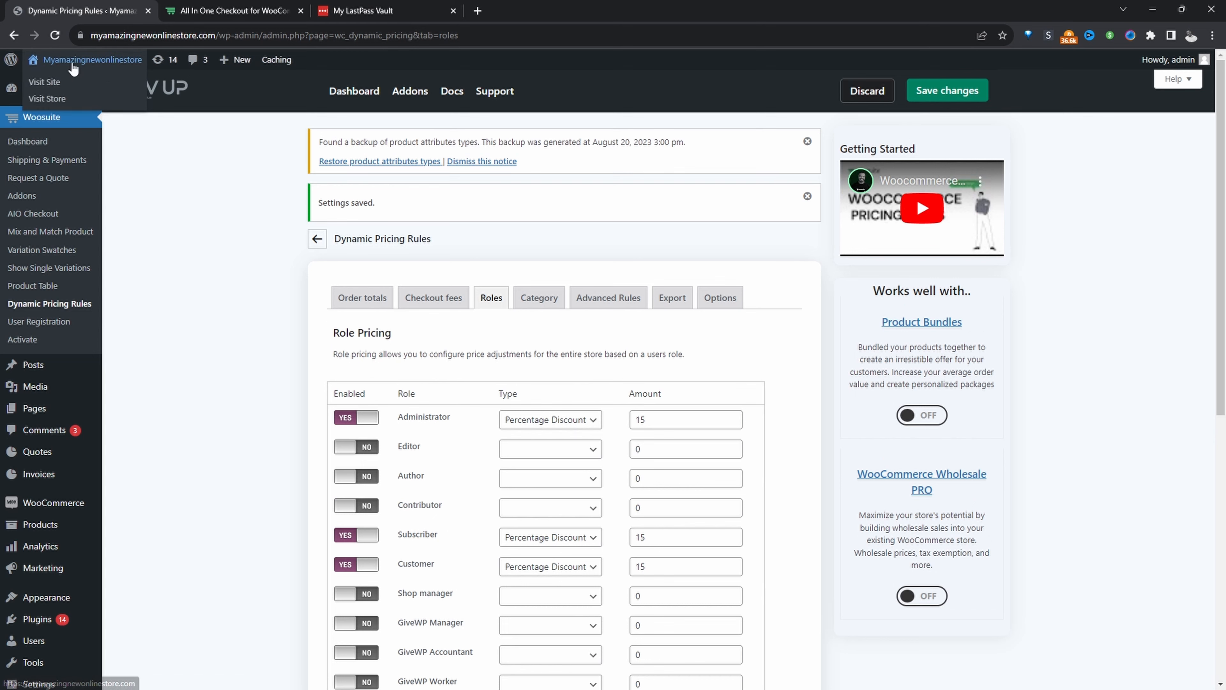
{"action": "middle_click", "coordinate": [80, 99]}
{"action": "left_click", "coordinate": [221, 8]}
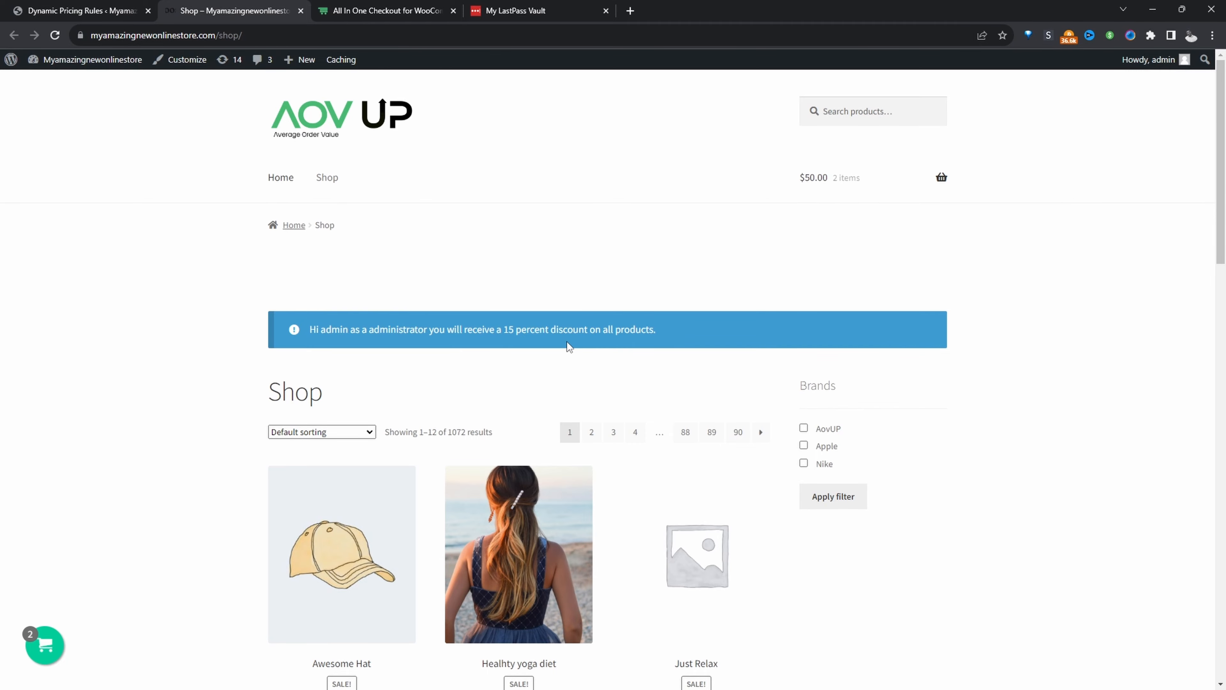
{"action": "scroll", "coordinate": [734, 404], "scroll_direction": "down", "scroll_amount": 8}
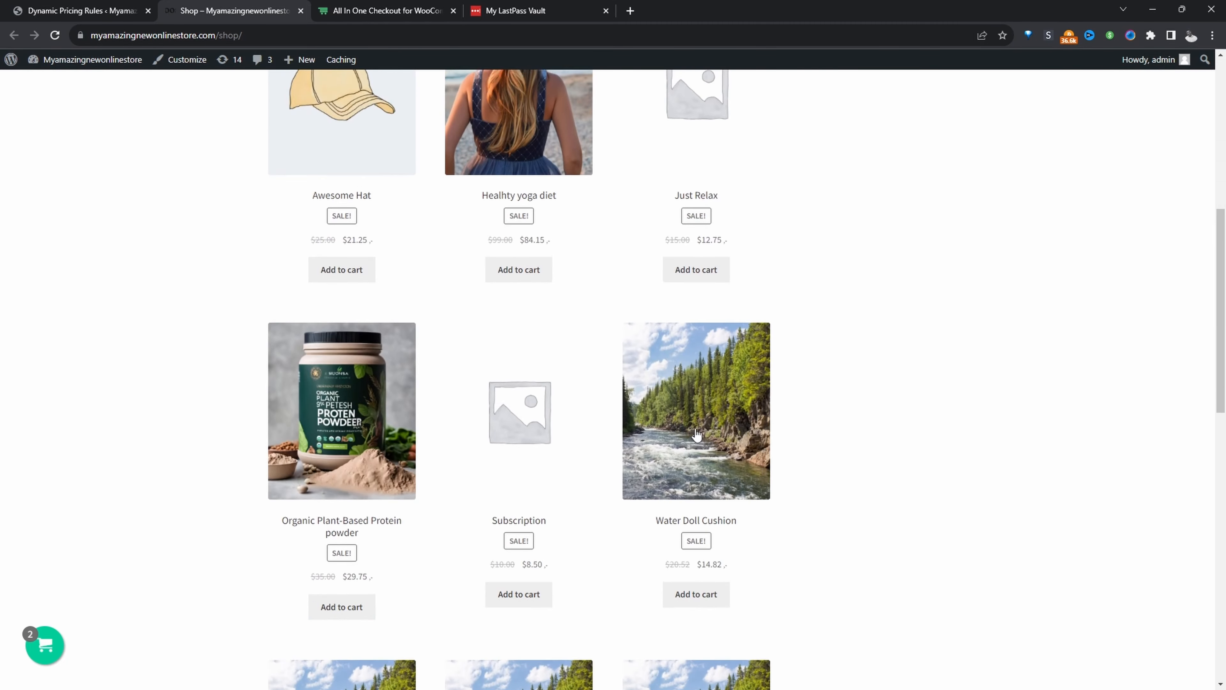
{"action": "scroll", "coordinate": [697, 435], "scroll_direction": "down", "scroll_amount": 4}
{"action": "scroll", "coordinate": [530, 446], "scroll_direction": "down", "scroll_amount": 6}
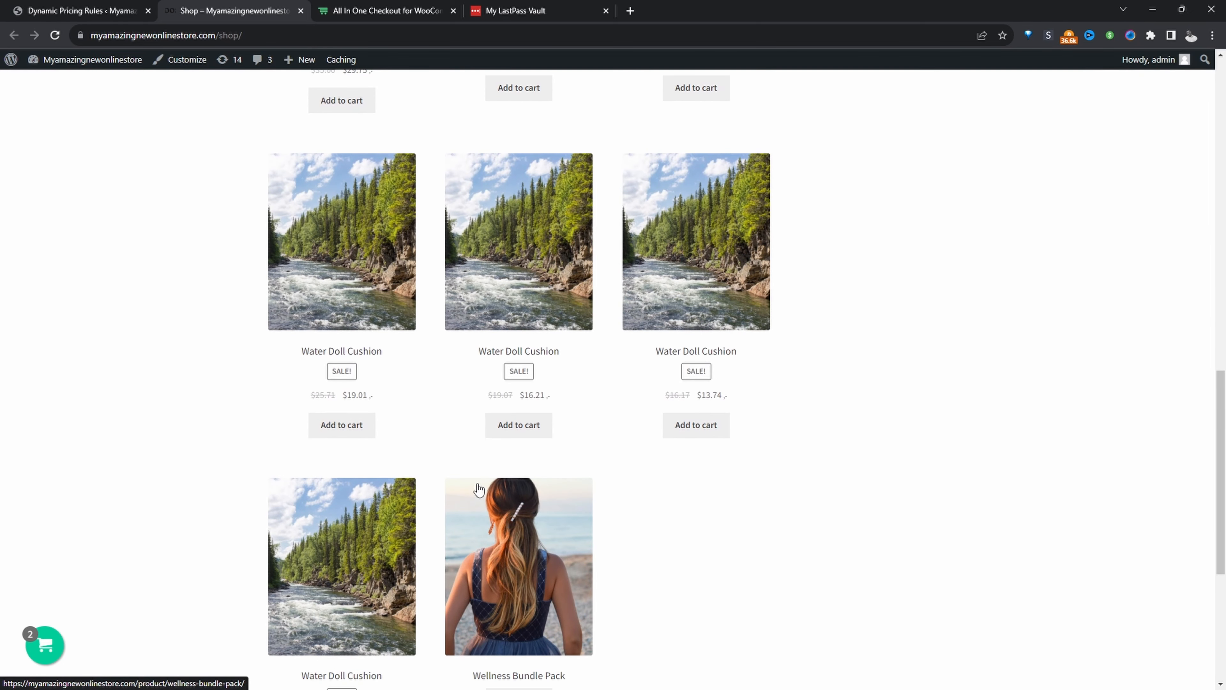
{"action": "scroll", "coordinate": [478, 489], "scroll_direction": "up", "scroll_amount": 15}
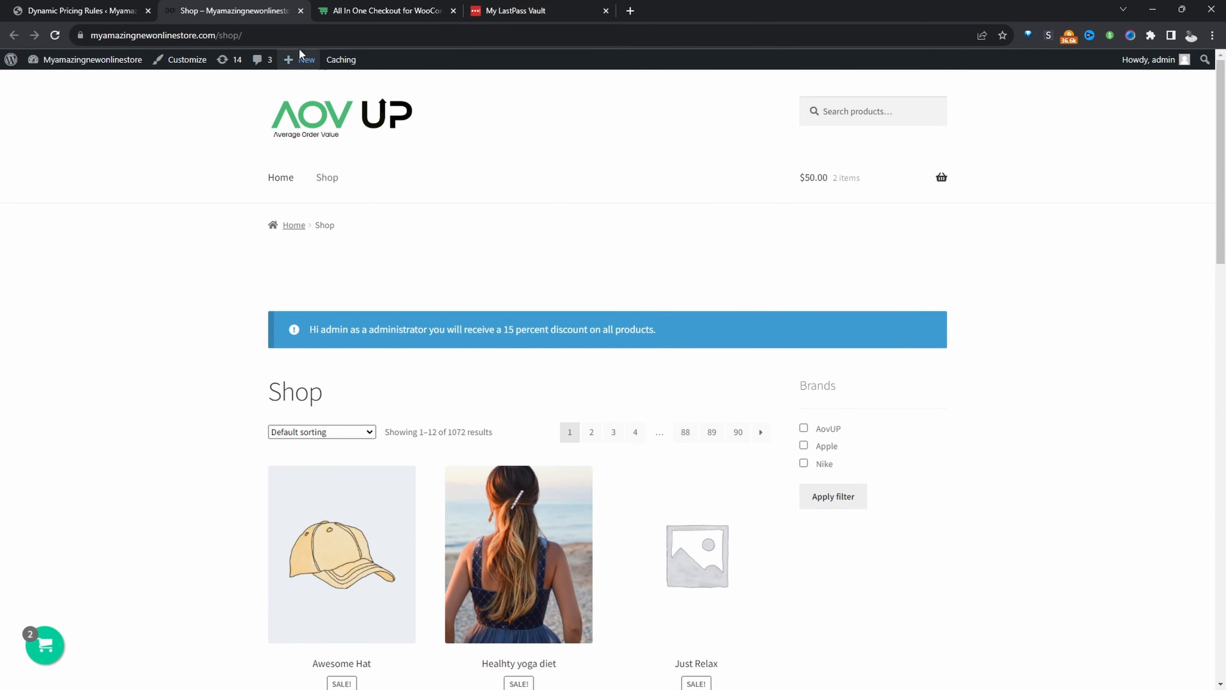
Turn on "Hide User role discount notification banner" in the Dynamic Pricing Rules options and save the changes.
{"action": "left_click", "coordinate": [95, 10]}
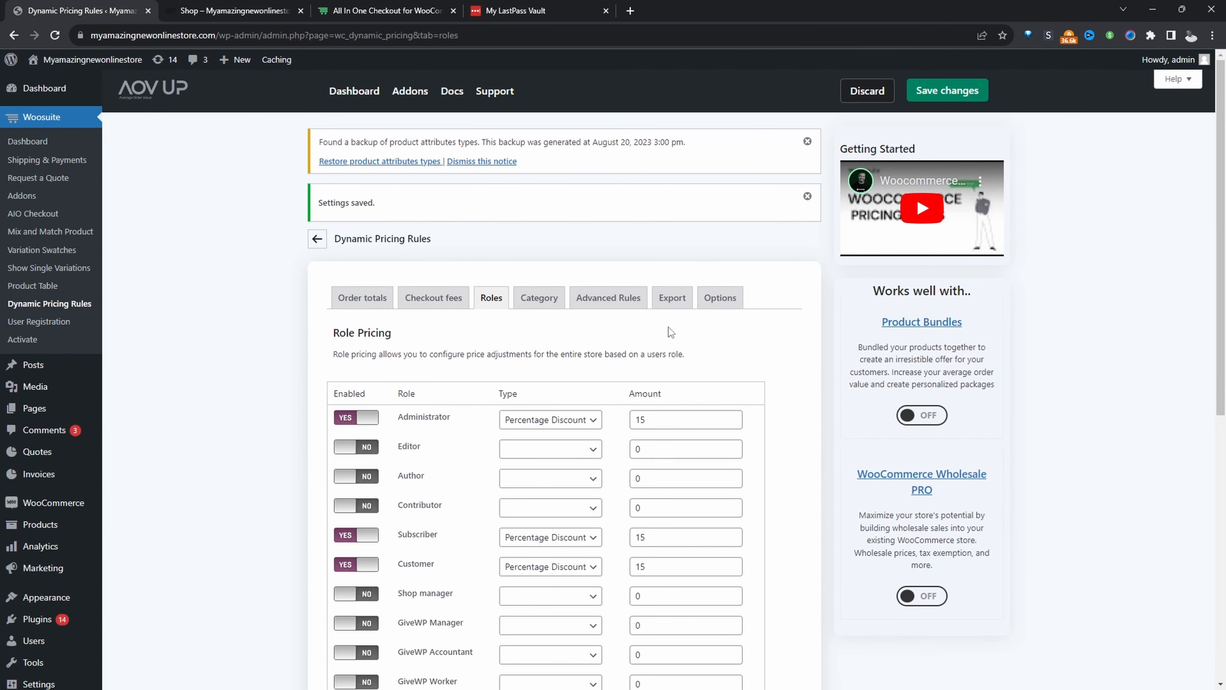
{"action": "left_click", "coordinate": [718, 302]}
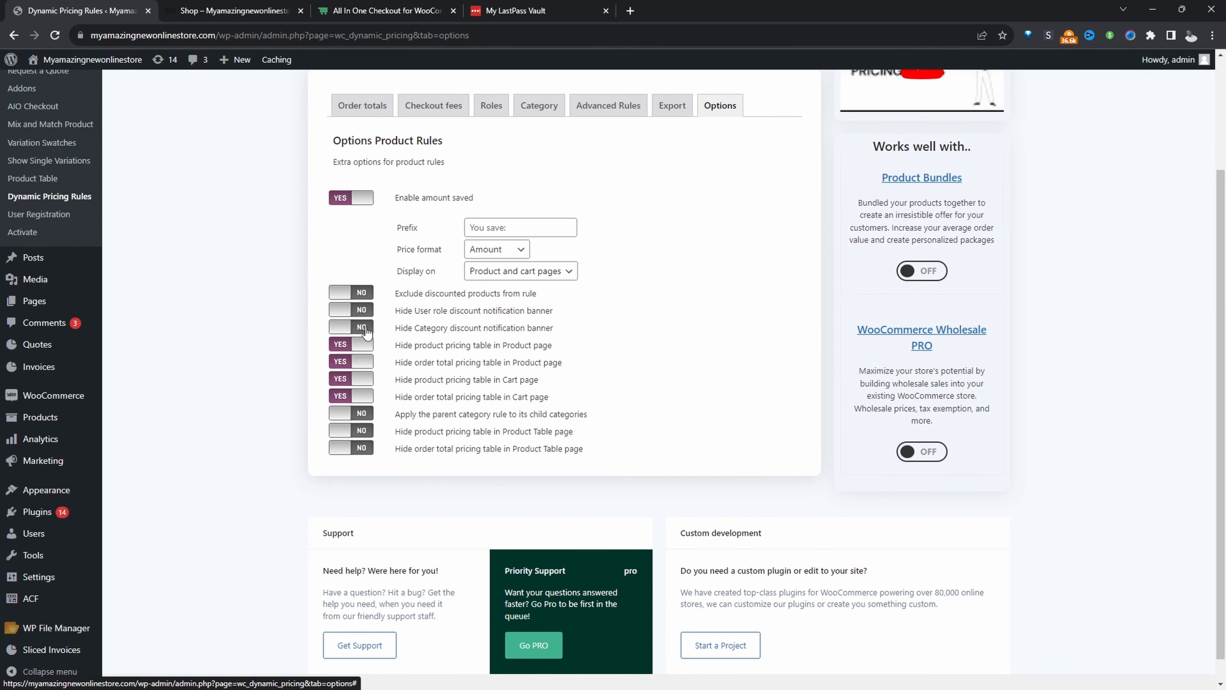
{"action": "left_click", "coordinate": [351, 311]}
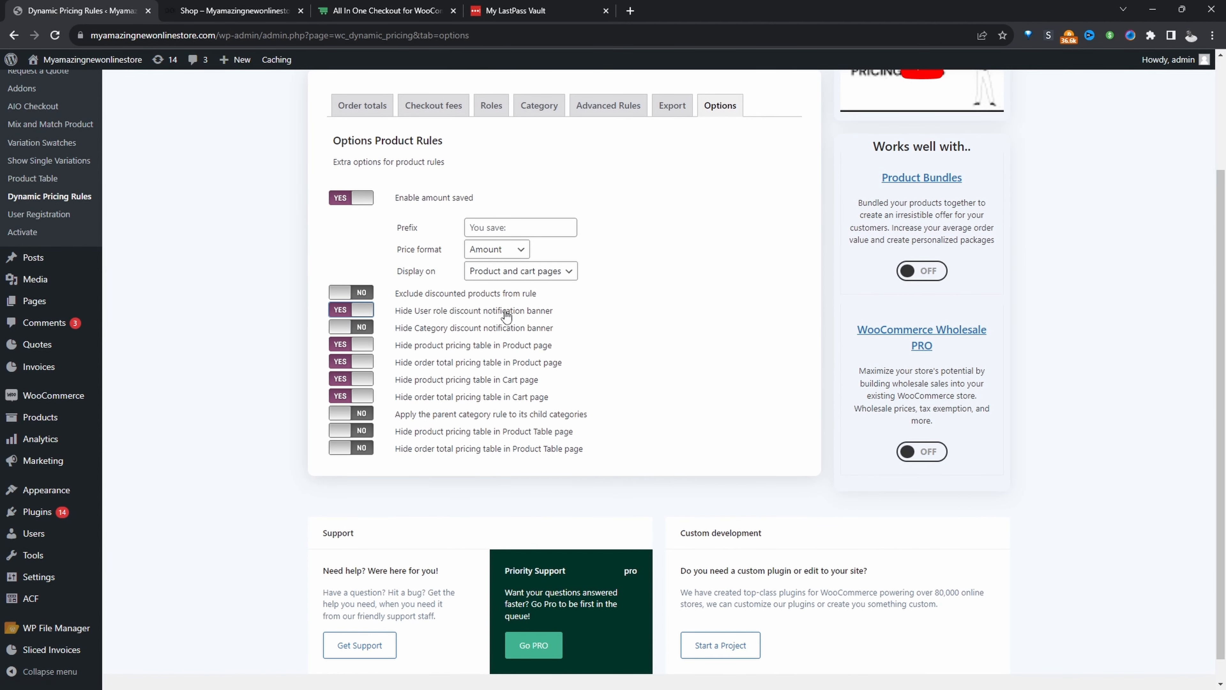
{"action": "scroll", "coordinate": [669, 362], "scroll_direction": "up", "scroll_amount": 4}
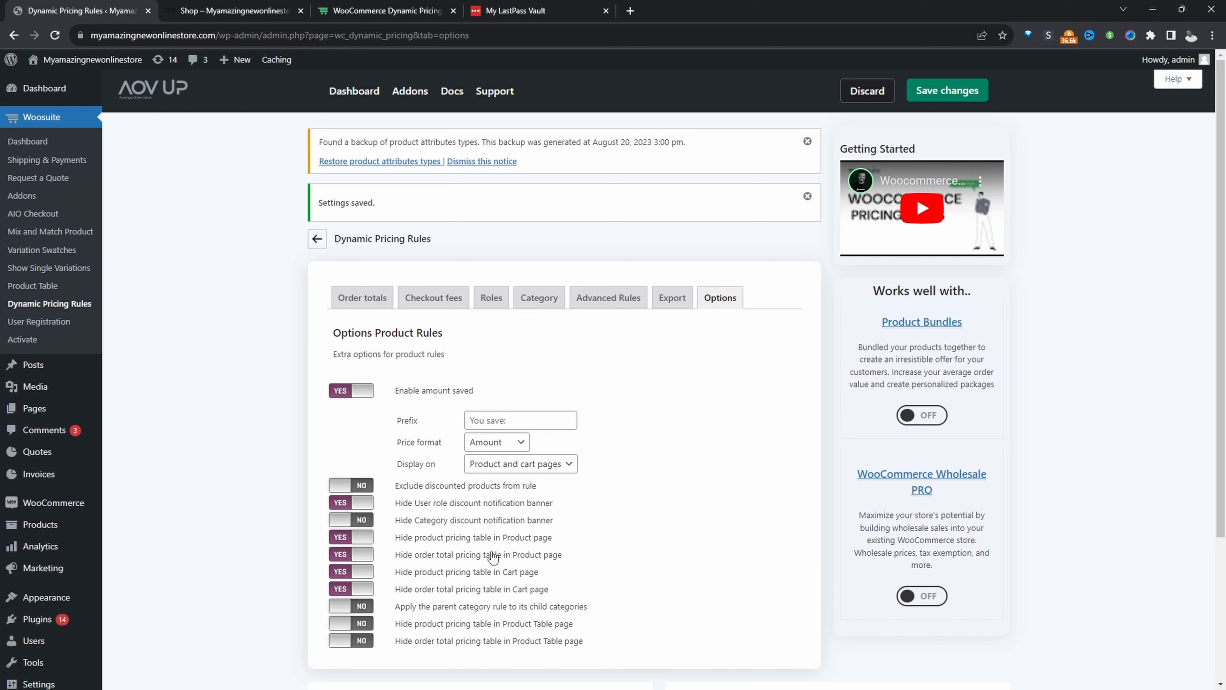
{"action": "left_click", "coordinate": [369, 487]}
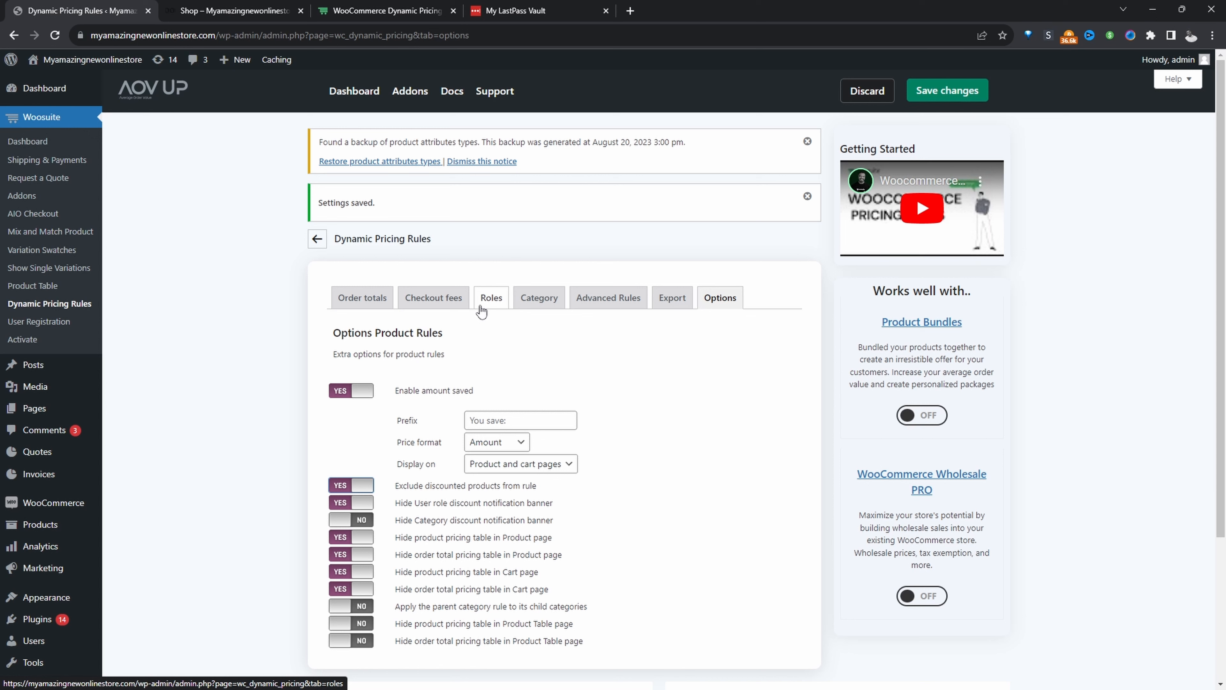
{"action": "left_click", "coordinate": [340, 485]}
{"action": "left_click", "coordinate": [947, 90]}
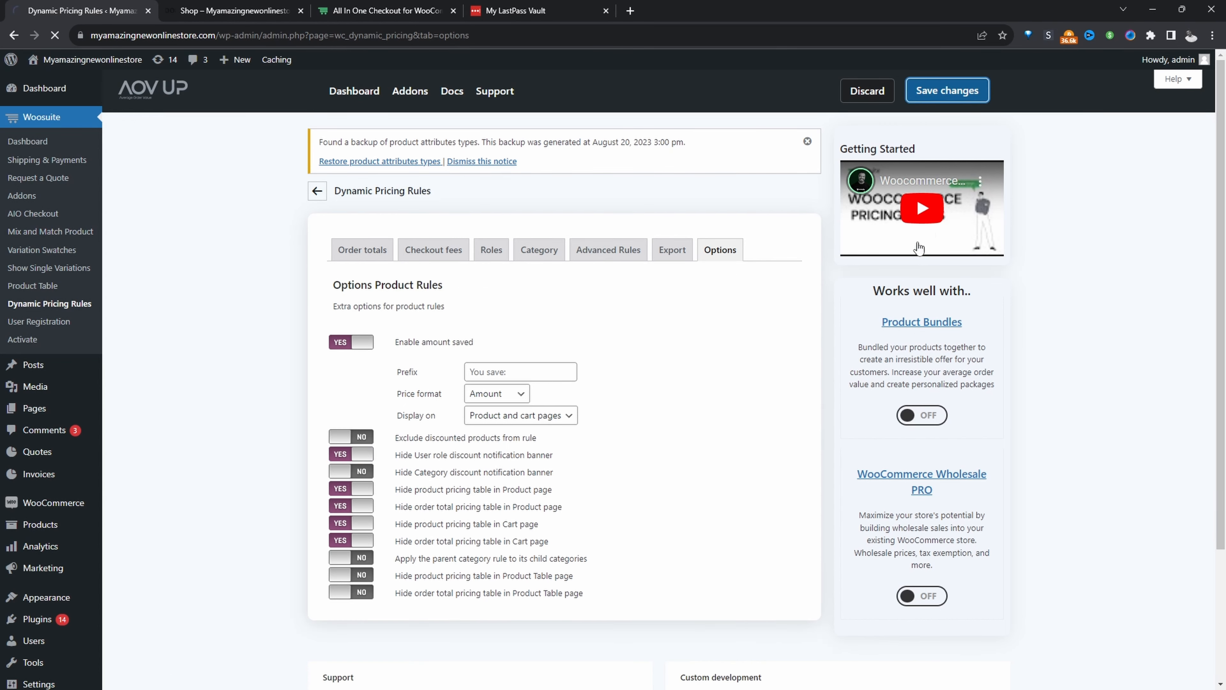
Reload the shop page to check the banner area and product prices, and return to the pricing rules options.
{"action": "key", "text": "ctrl+Tab"}
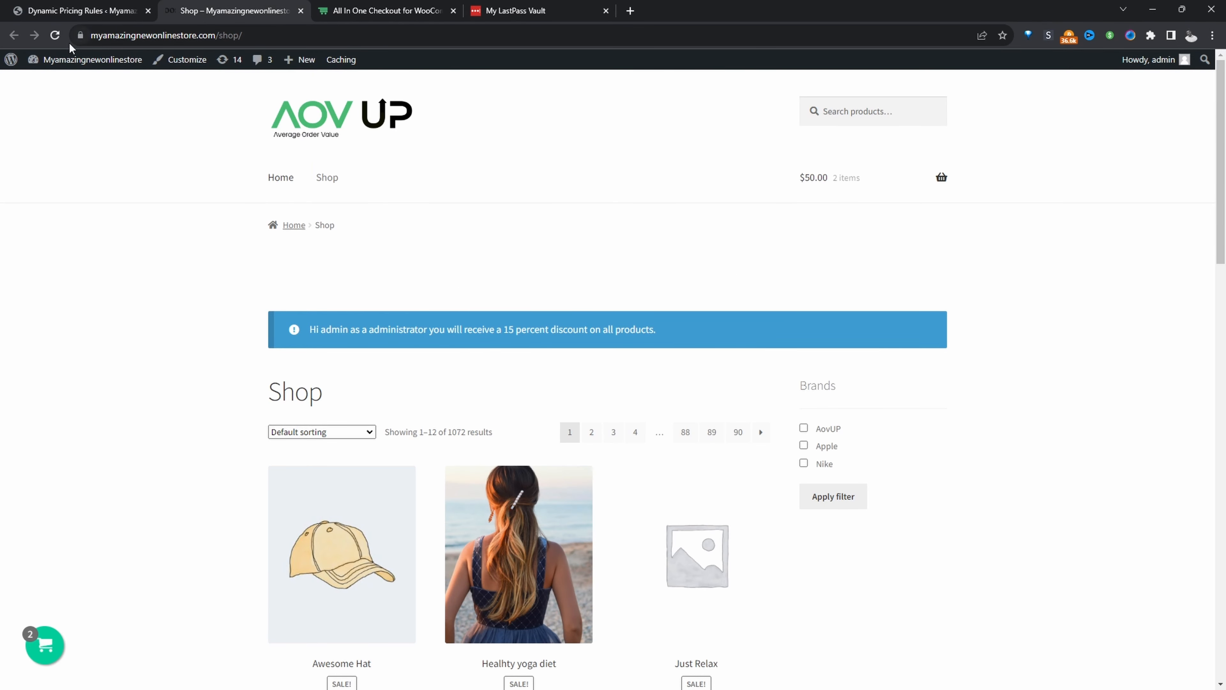
{"action": "left_click", "coordinate": [54, 41]}
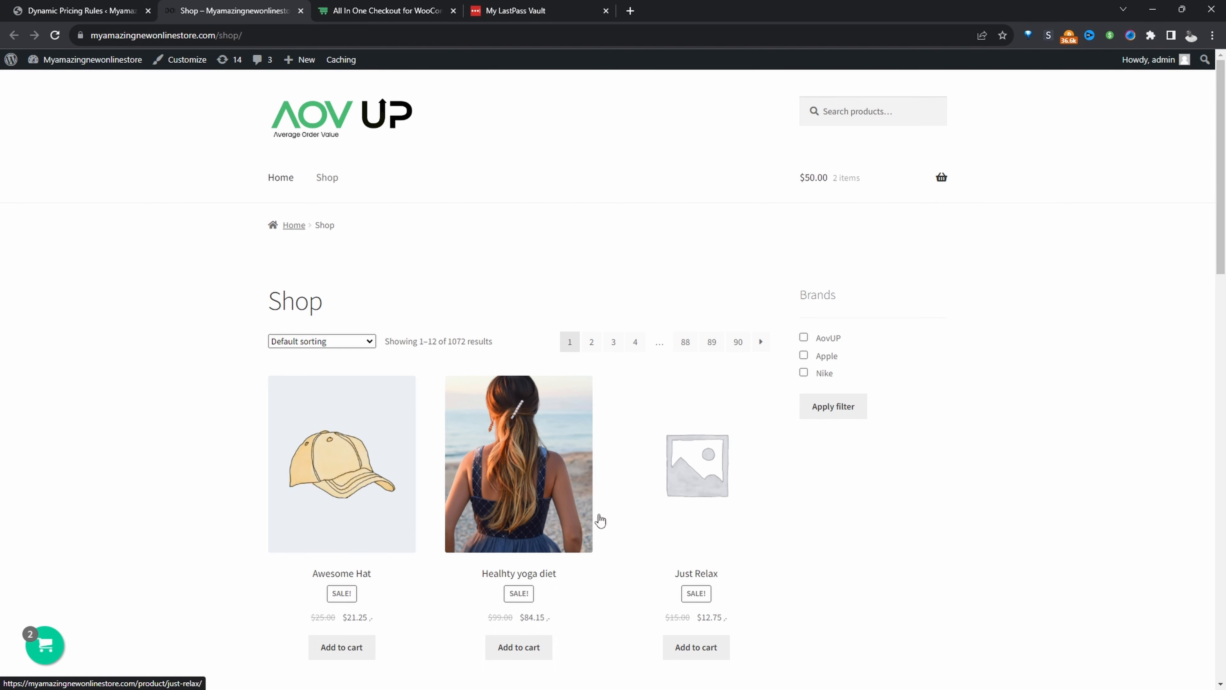
{"action": "scroll", "coordinate": [359, 355], "scroll_direction": "down", "scroll_amount": 4}
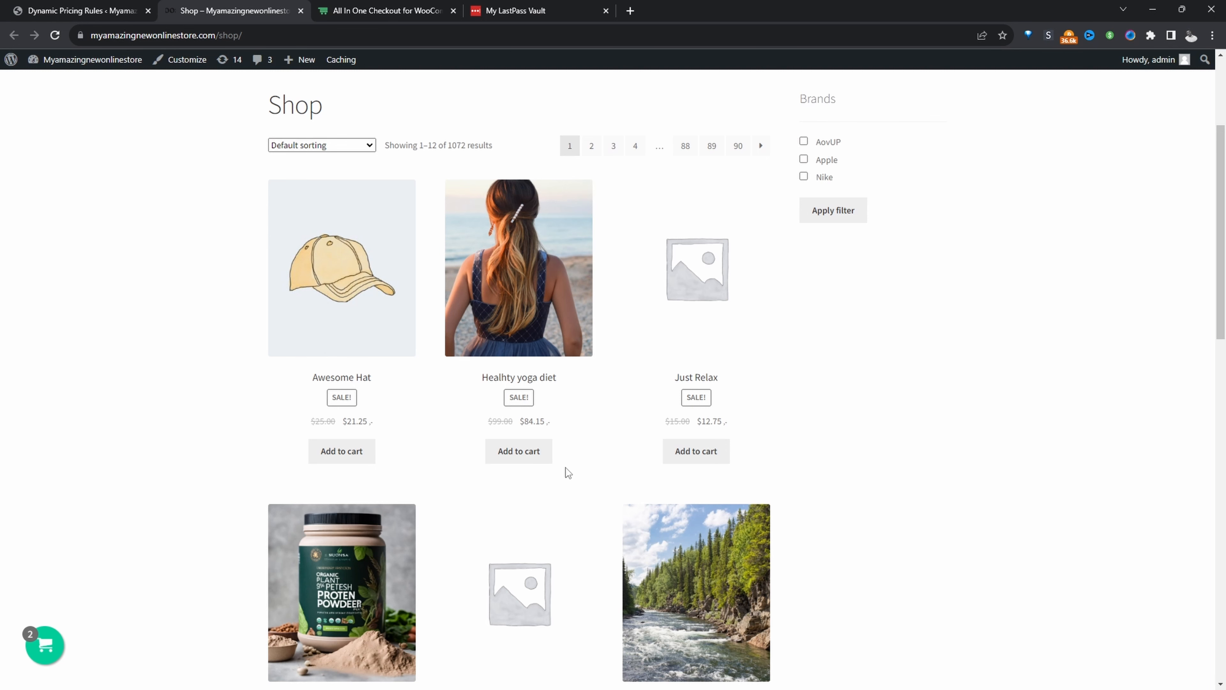
{"action": "left_click", "coordinate": [116, 10]}
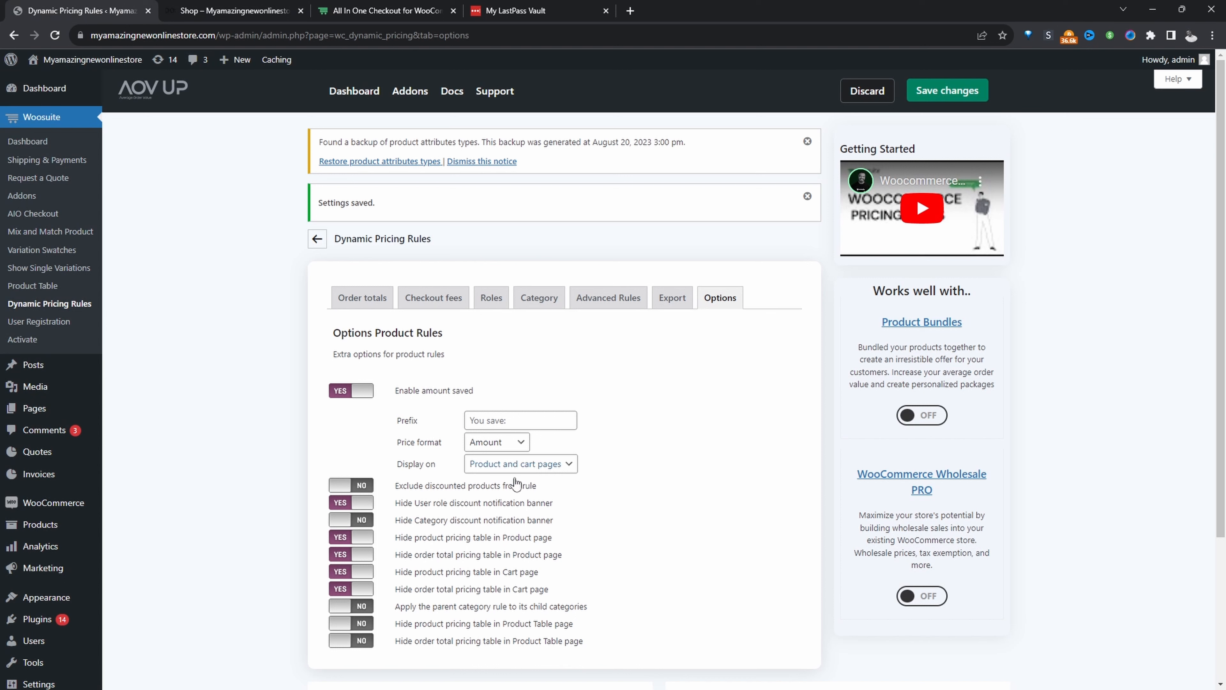